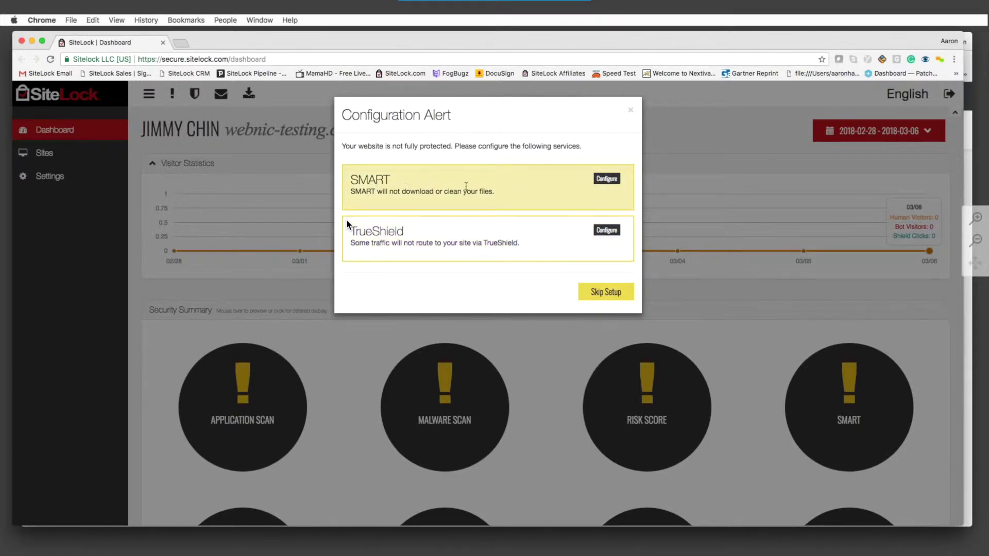
Step: Choose Configure for SMART in the webnic-testing.com Configuration Alert
click(607, 179)
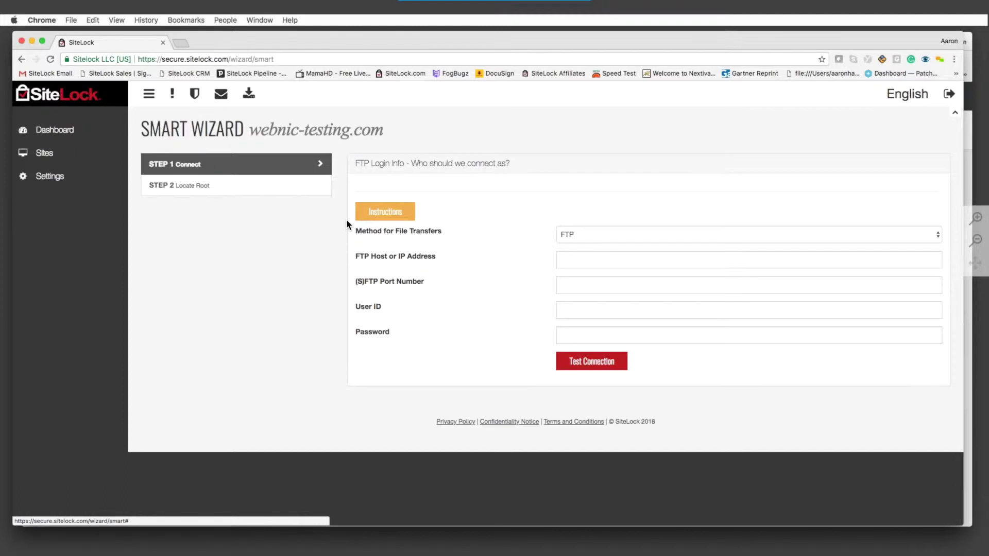
Step: Leave the SMART wizard's FTP connect step and go back to the previous page
click(24, 61)
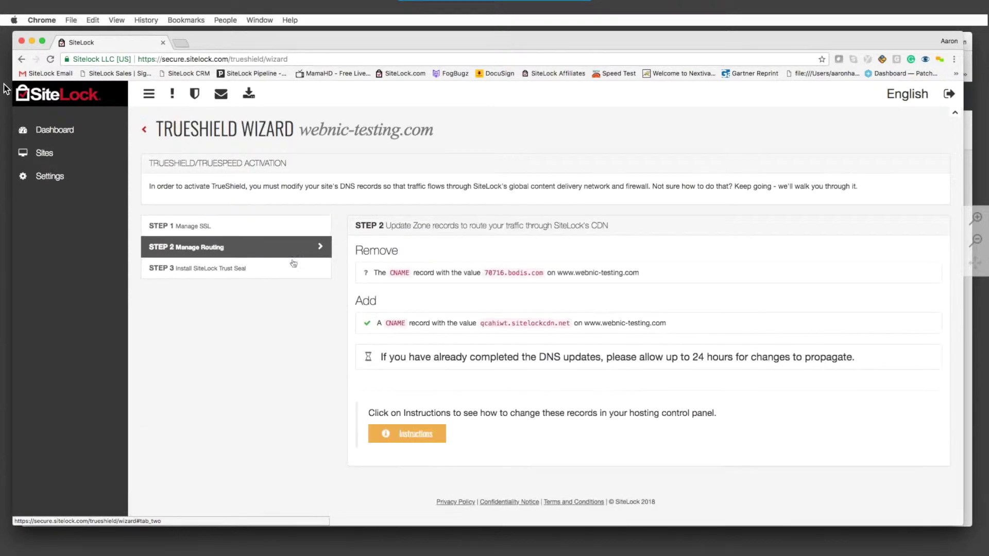
Step: View TrueShield's Manage Routing and Install Trust Seal steps, then return to the dashboard
click(288, 251)
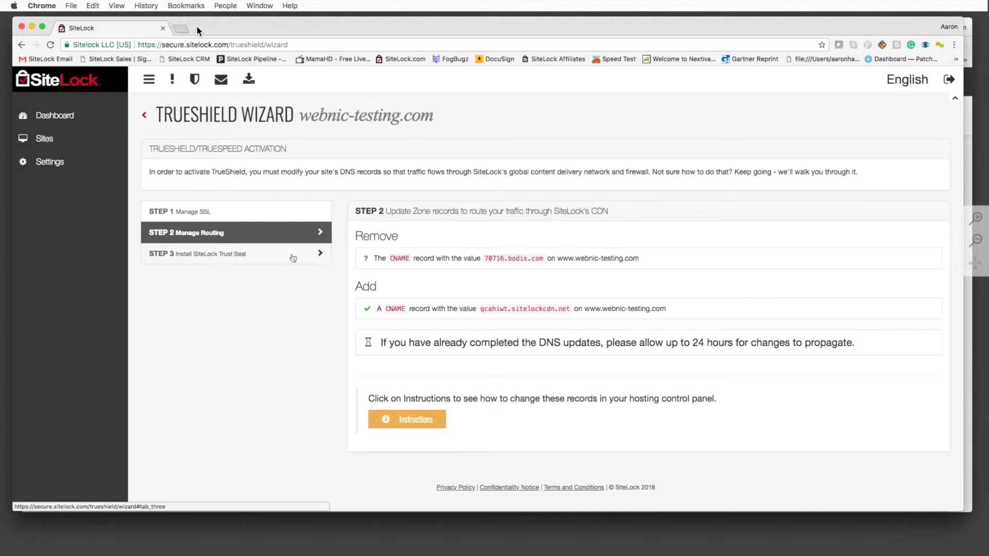
click(293, 258)
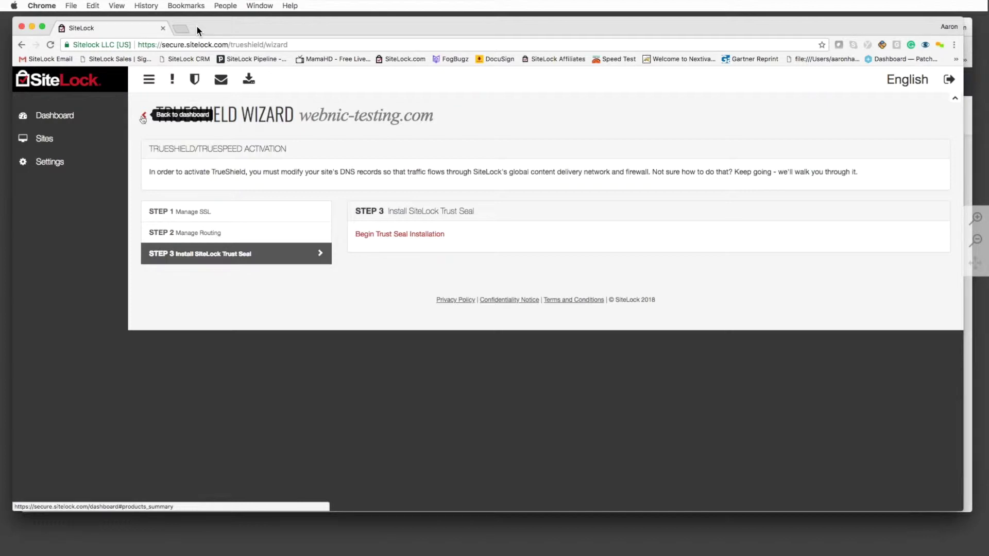
click(143, 117)
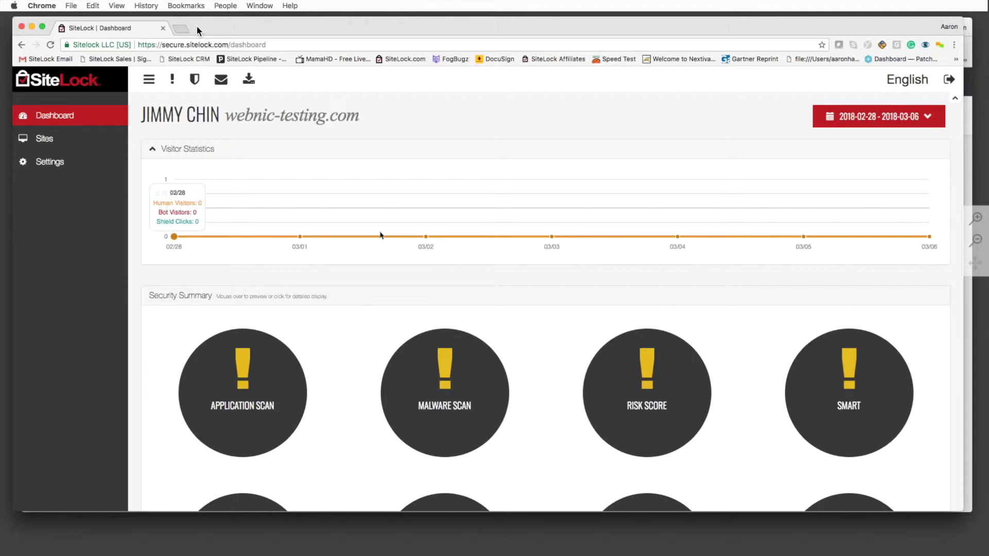
Step: Scroll through the dashboard's visitor chart and Security Summary for webnic-testing.com
scroll(379, 235, down, 1)
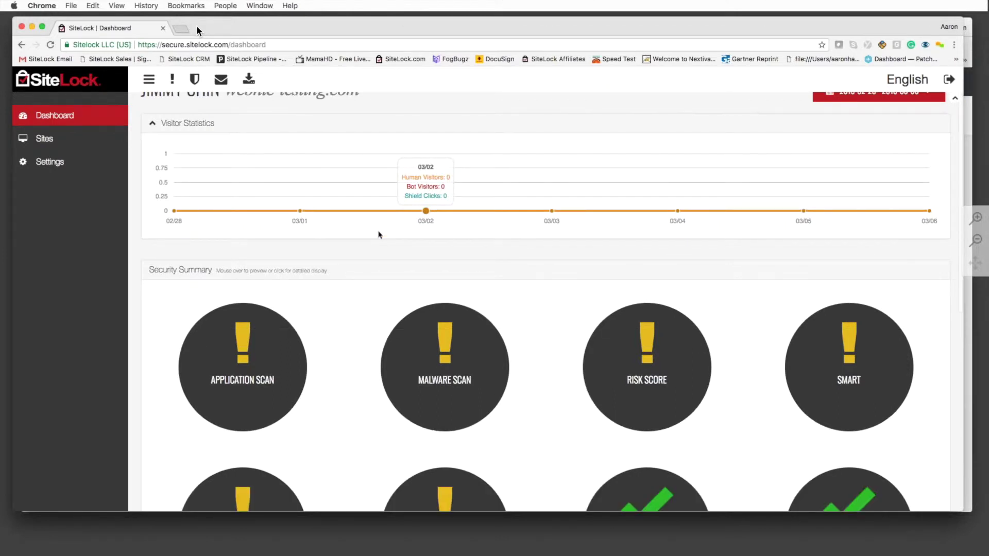
scroll(378, 235, down, 5)
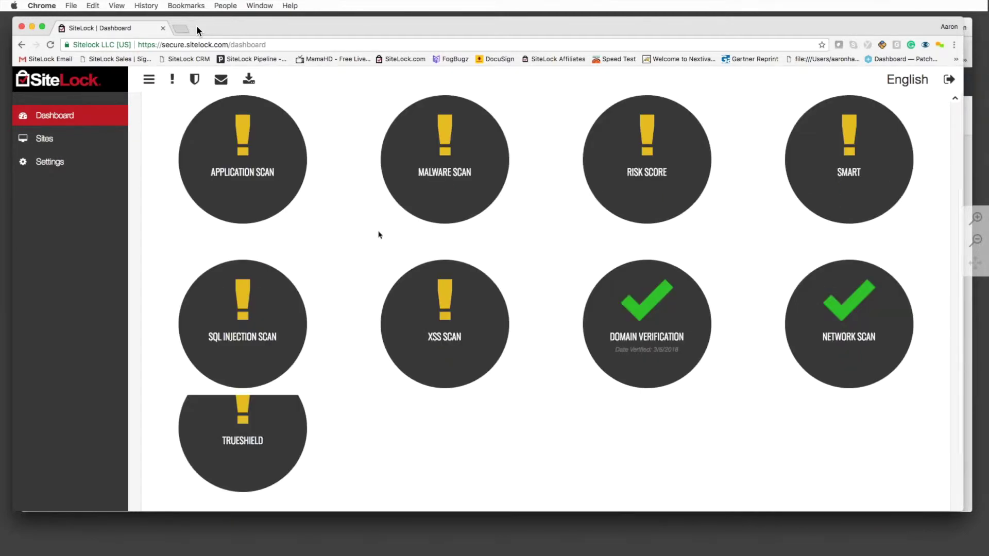
scroll(347, 218, up, 1)
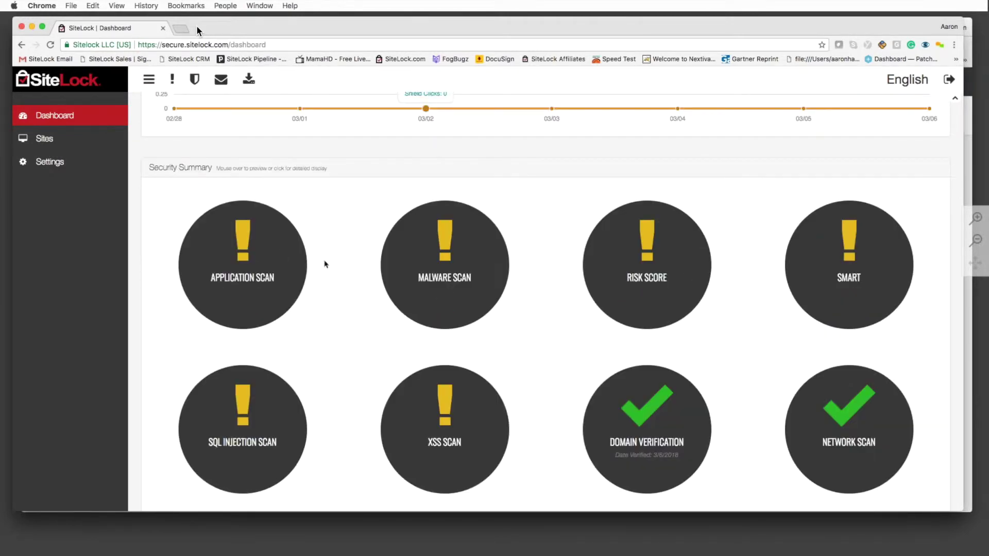
scroll(324, 263, up, 4)
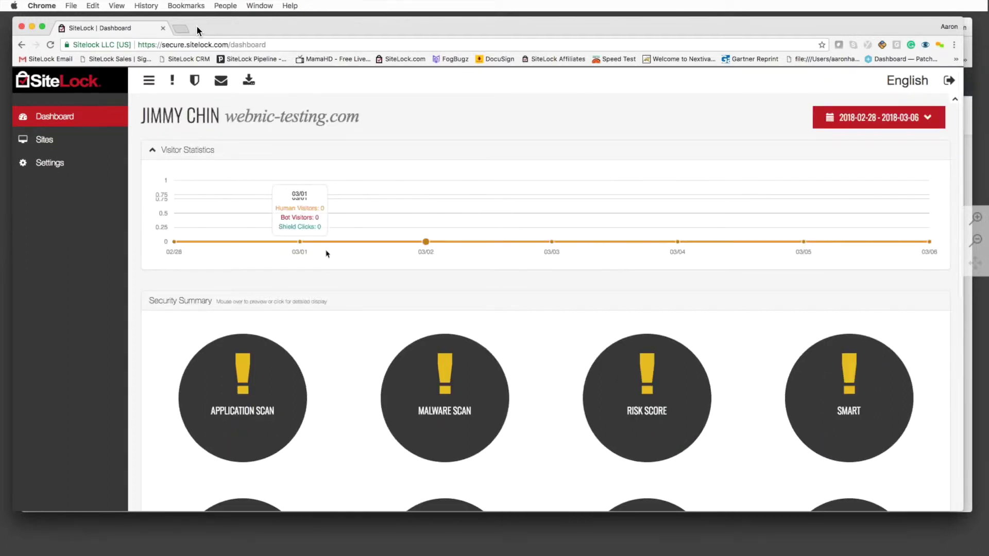
mouse_move(407, 240)
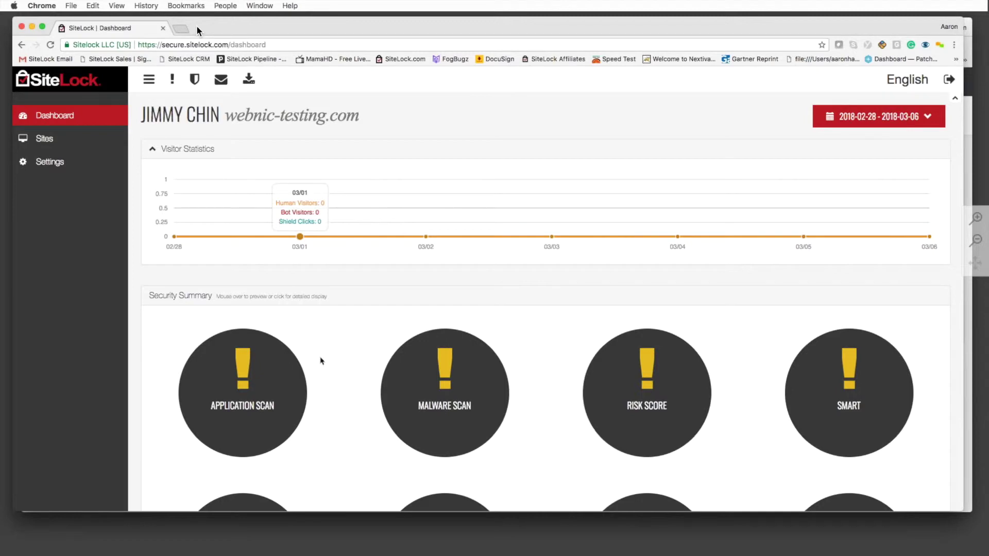
scroll(320, 361, down, 1)
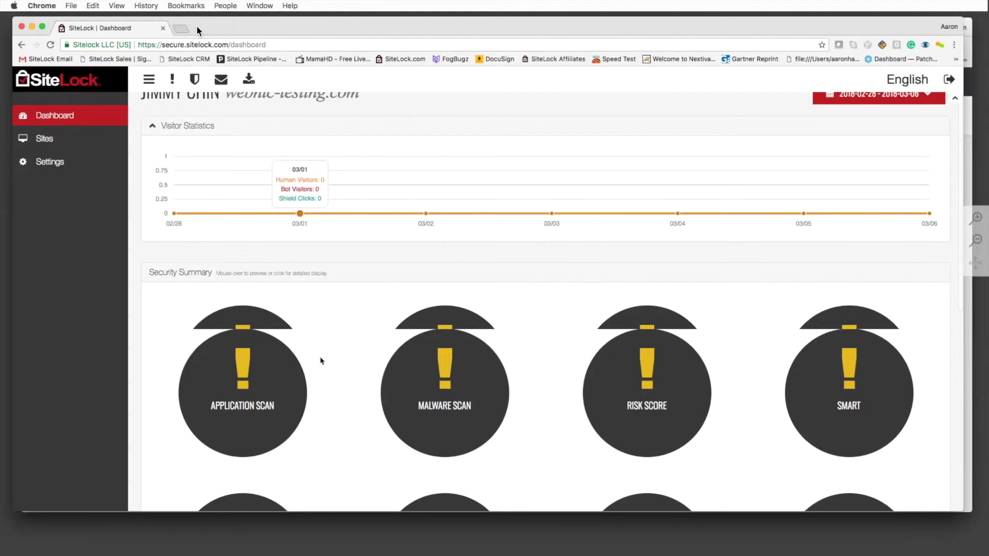
scroll(321, 360, down, 2)
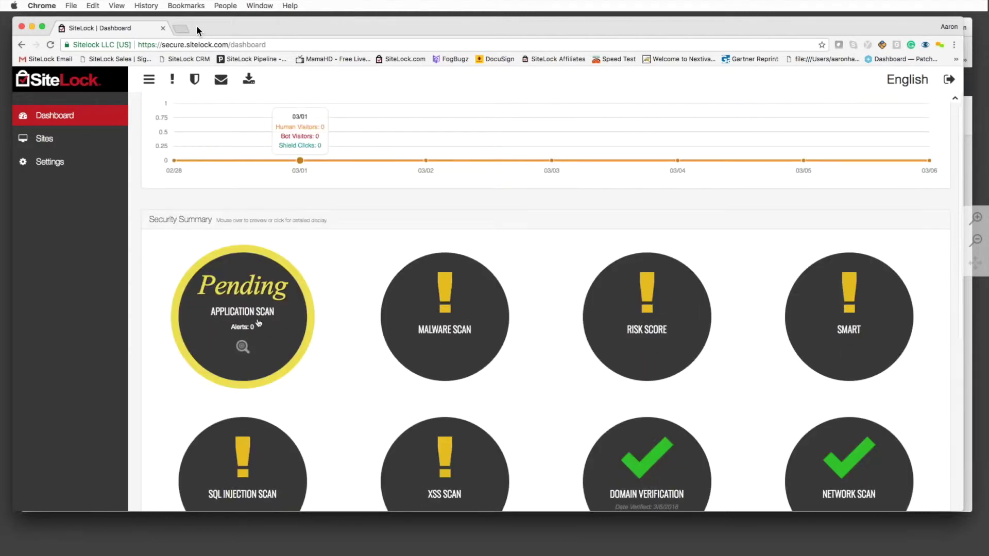
scroll(258, 323, down, 3)
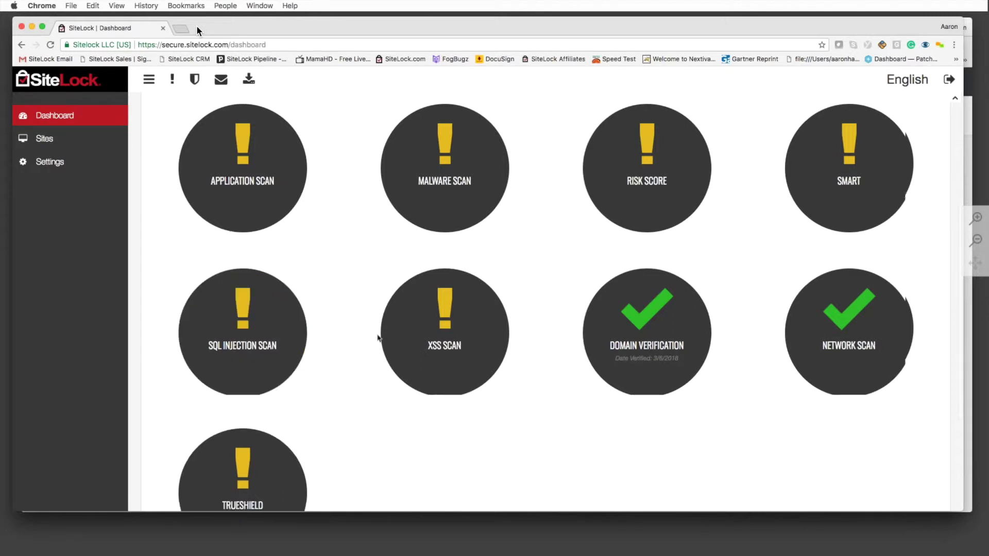
scroll(88, 165, up, 5)
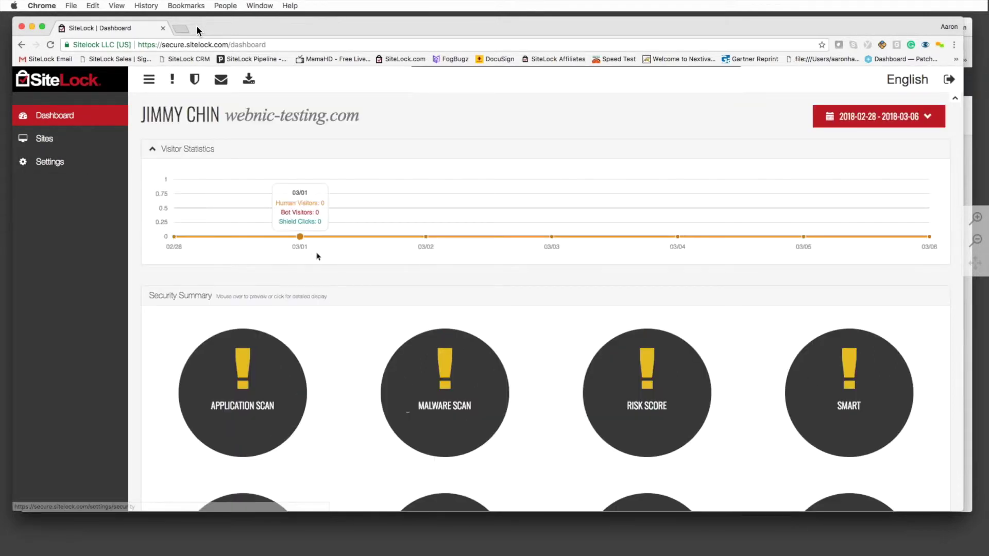
click(58, 168)
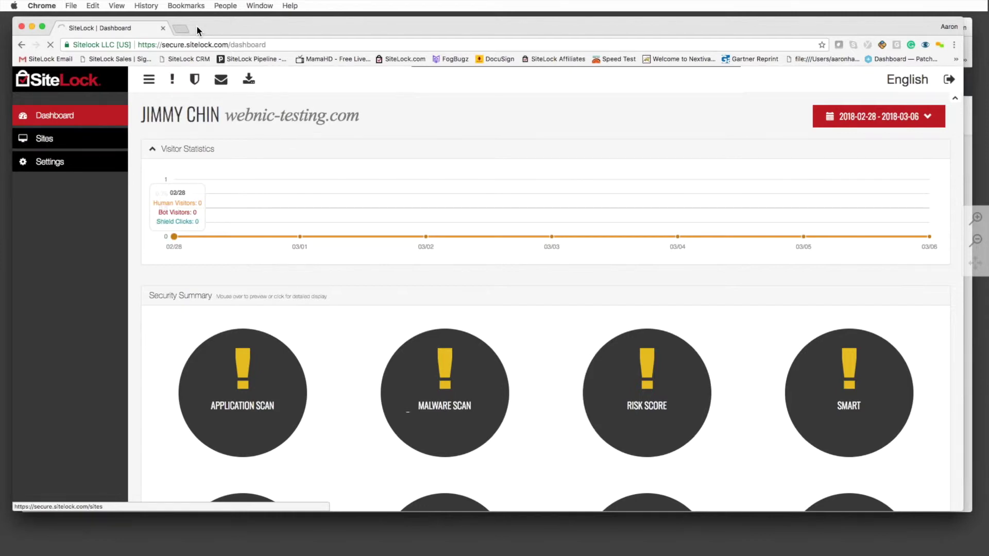
Step: Open the webnic-testing.com Settings page at its Notifications section
click(52, 166)
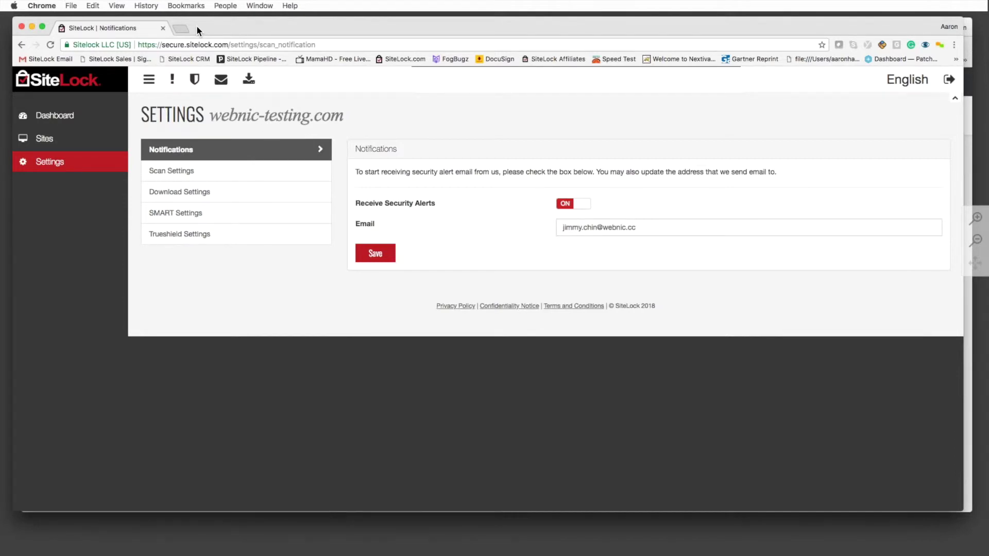
Step: In Scan Frequency, set XSS/SQL injection scans to Daily and the Application Scan to Quarterly
click(214, 175)
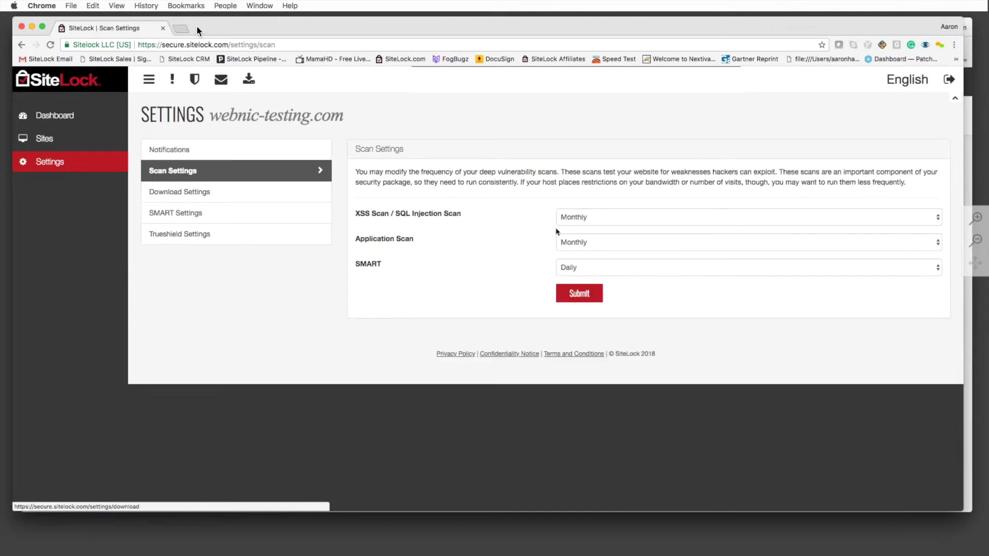
click(600, 227)
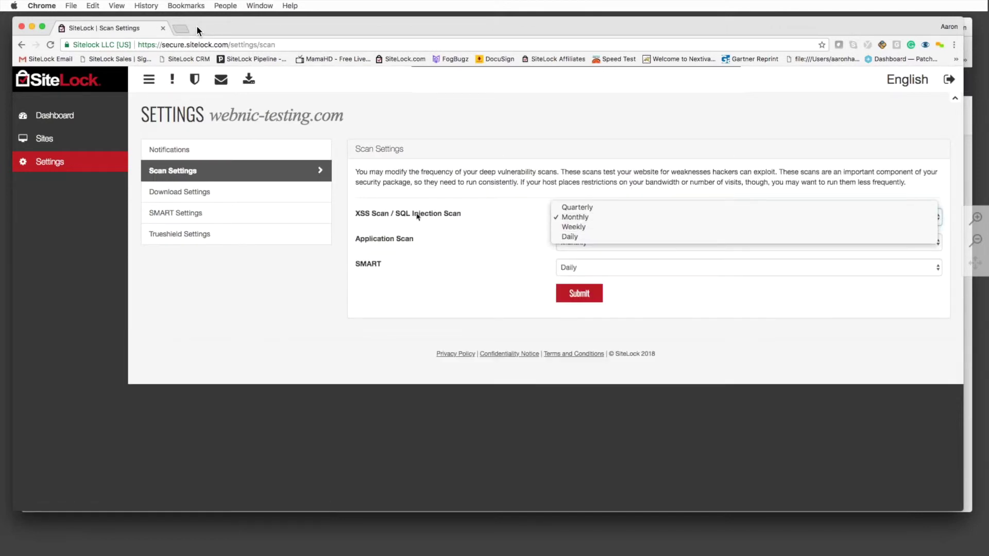
click(598, 236)
click(590, 246)
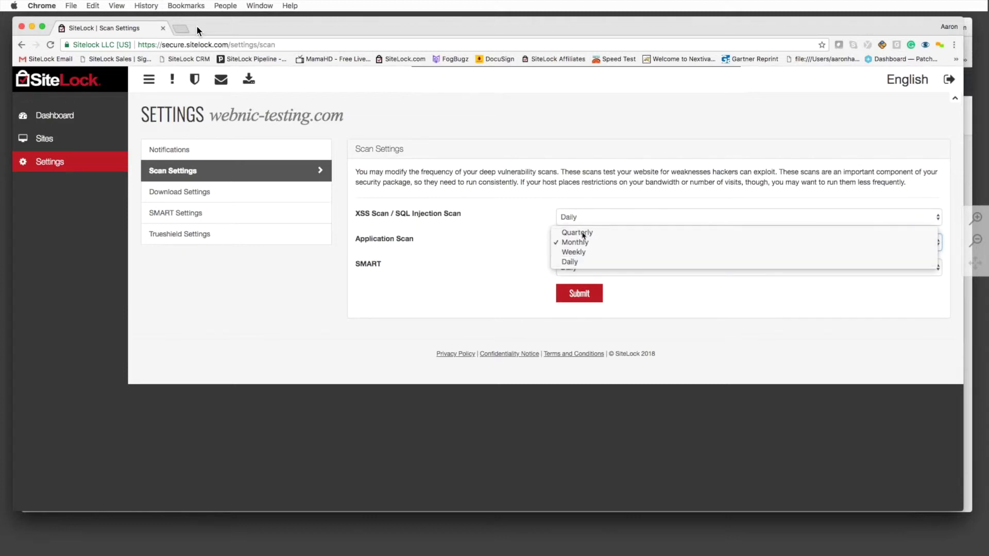
click(584, 236)
click(583, 242)
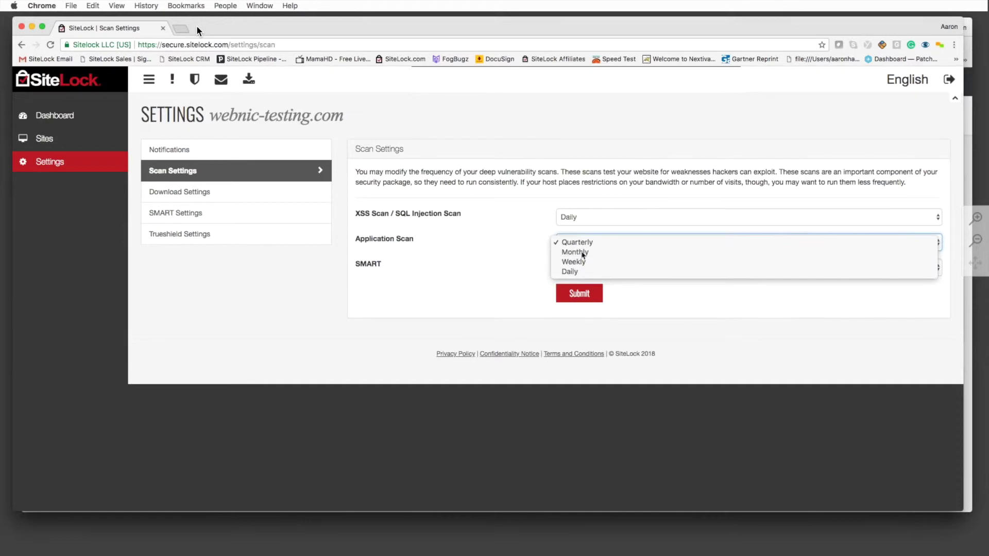
click(583, 252)
click(586, 241)
key(Return)
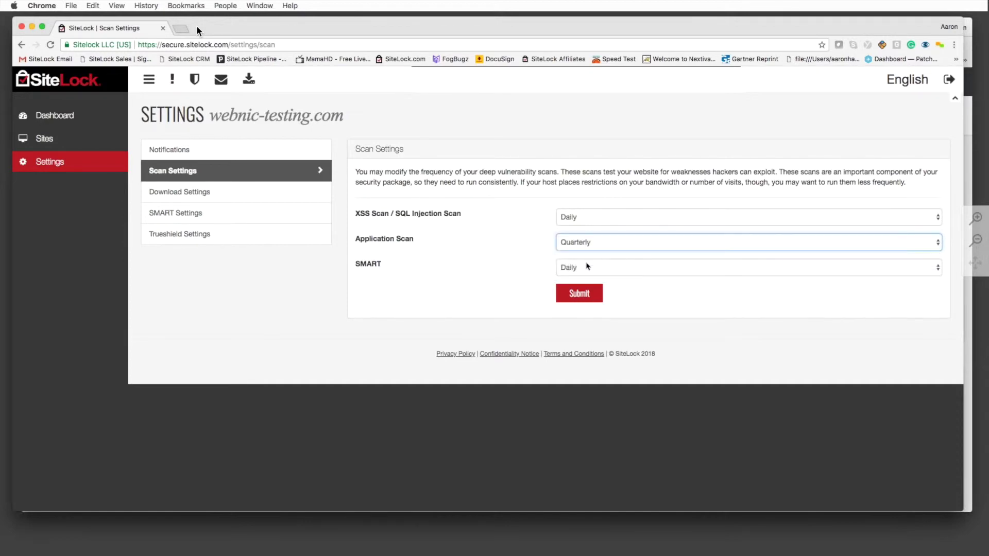
Step: Leave SMART scans at Daily and open Download Settings
click(587, 267)
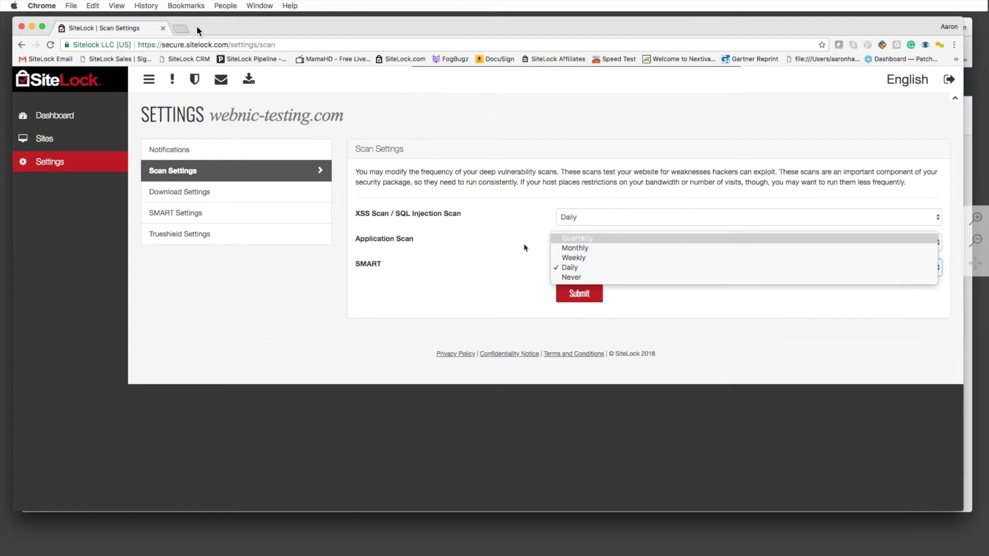
click(518, 264)
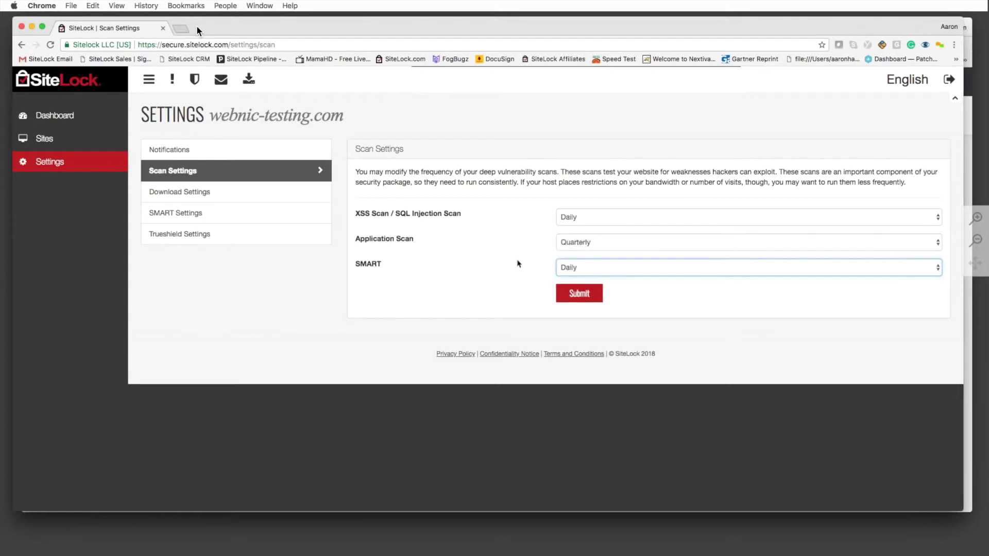
click(220, 201)
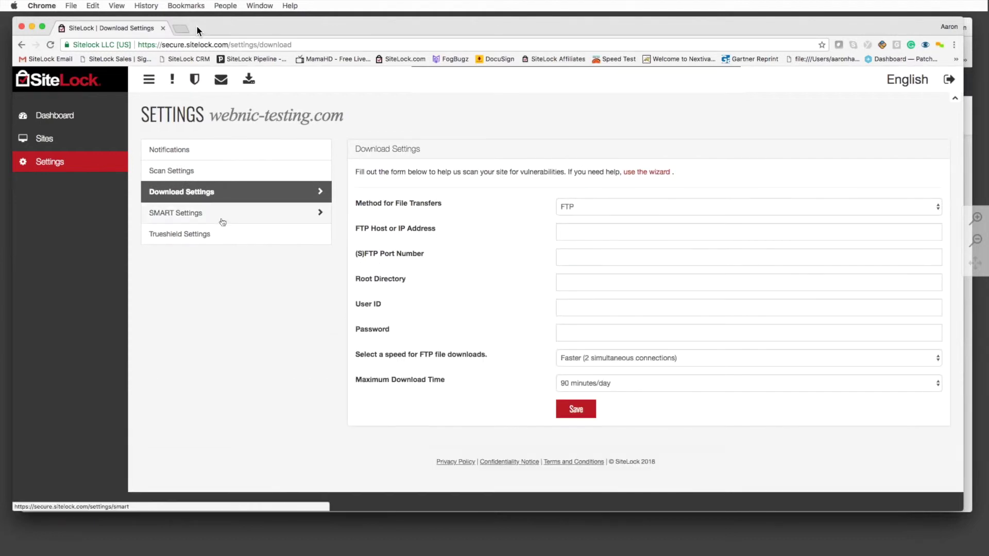
Step: Look at the TrueShield settings, then open the Sites list showing webnic-testing.com
click(217, 237)
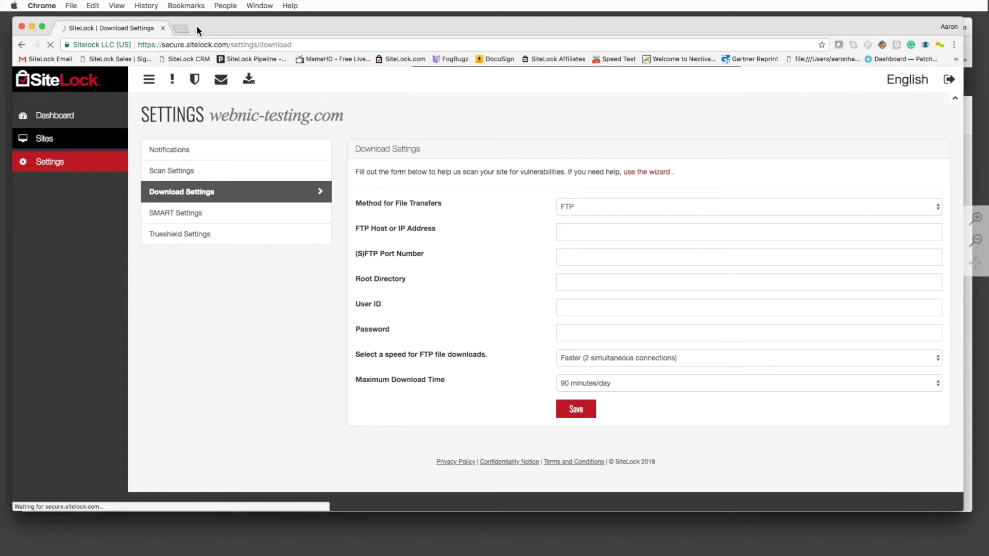
click(60, 139)
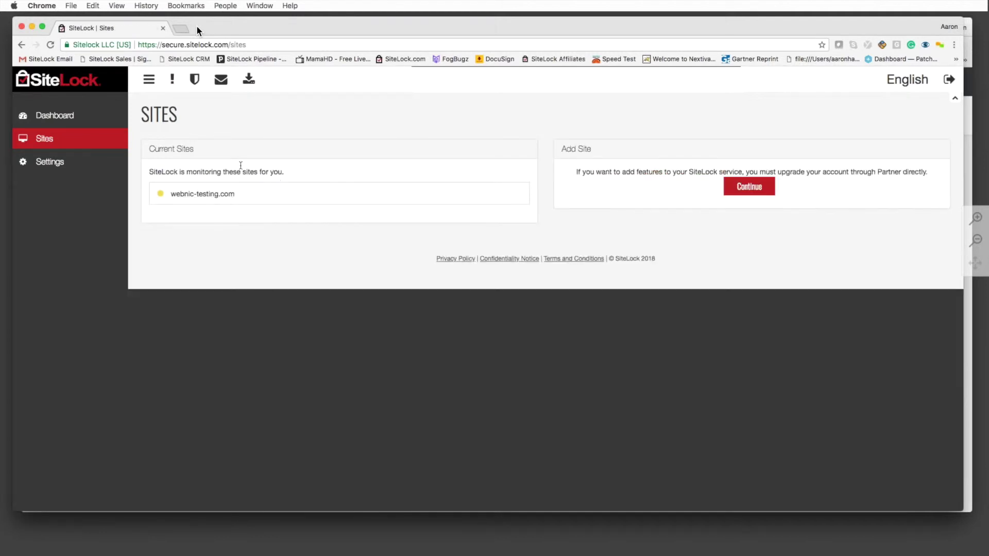
Step: Return to the site's dashboard and skip the Configuration Alert setup
click(80, 120)
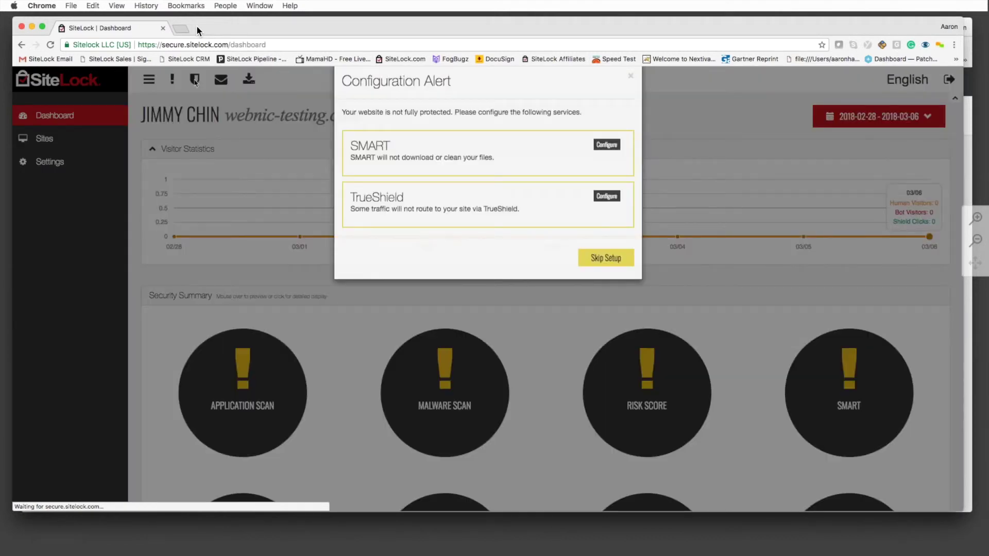
click(195, 83)
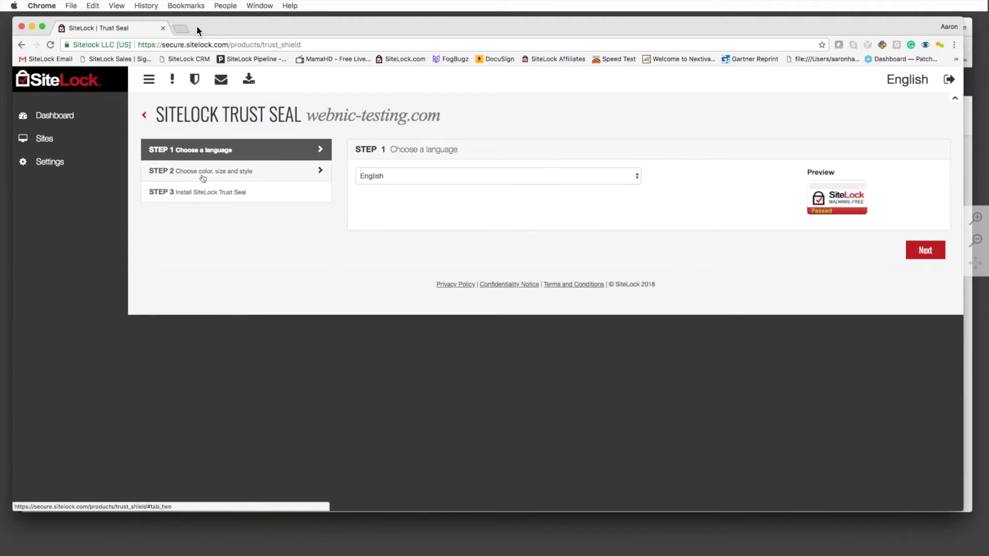
Step: Generate the Dashboard on Paper PDF security report from the top toolbar
click(249, 79)
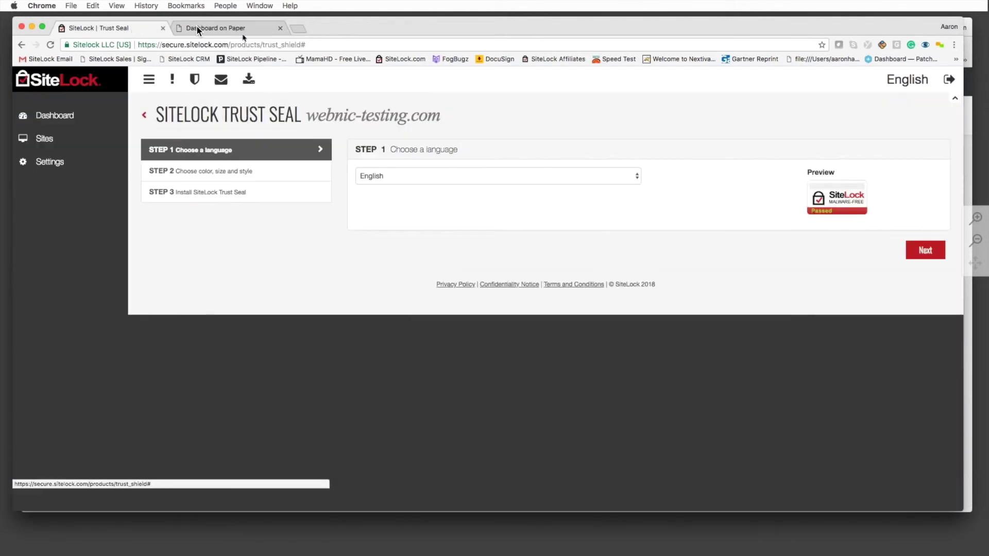
Step: In the Dashboard on Paper tab, scroll down through report pages 1–4
click(197, 26)
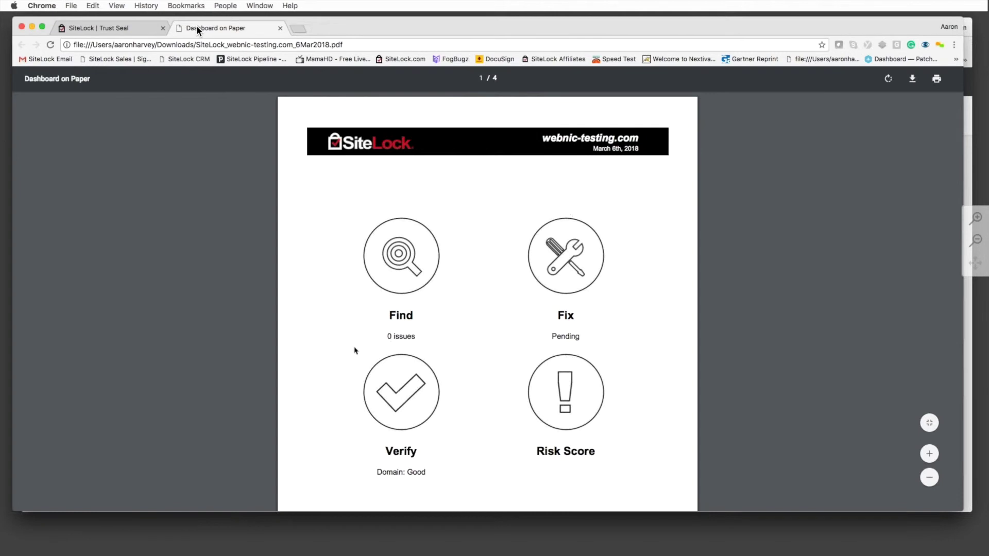
scroll(359, 218, down, 1)
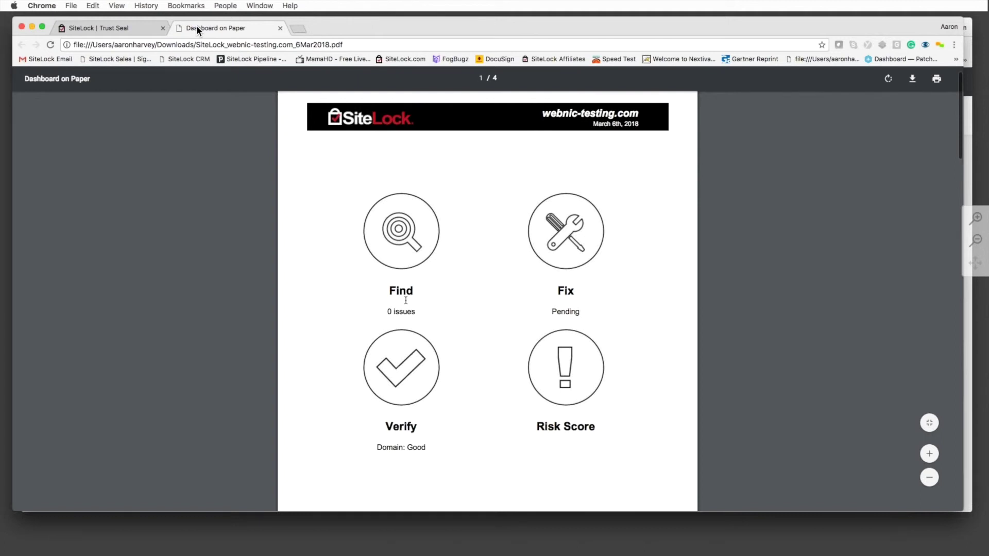
scroll(410, 298, down, 1)
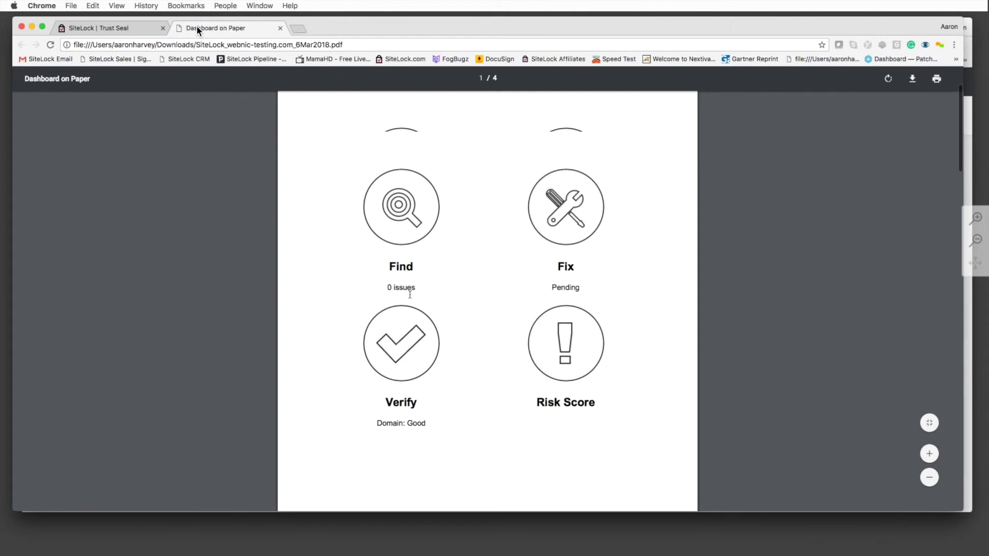
scroll(410, 294, down, 2)
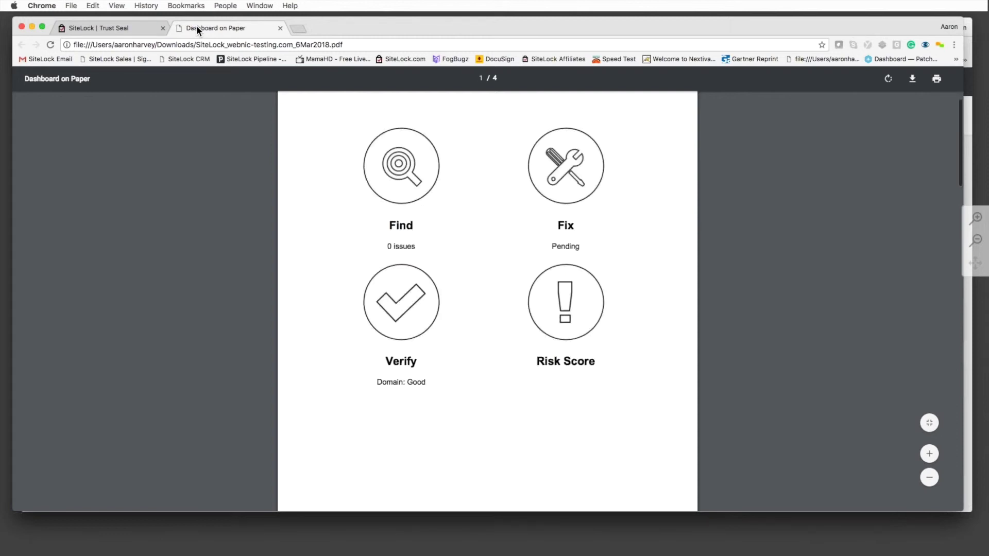
scroll(413, 296, down, 3)
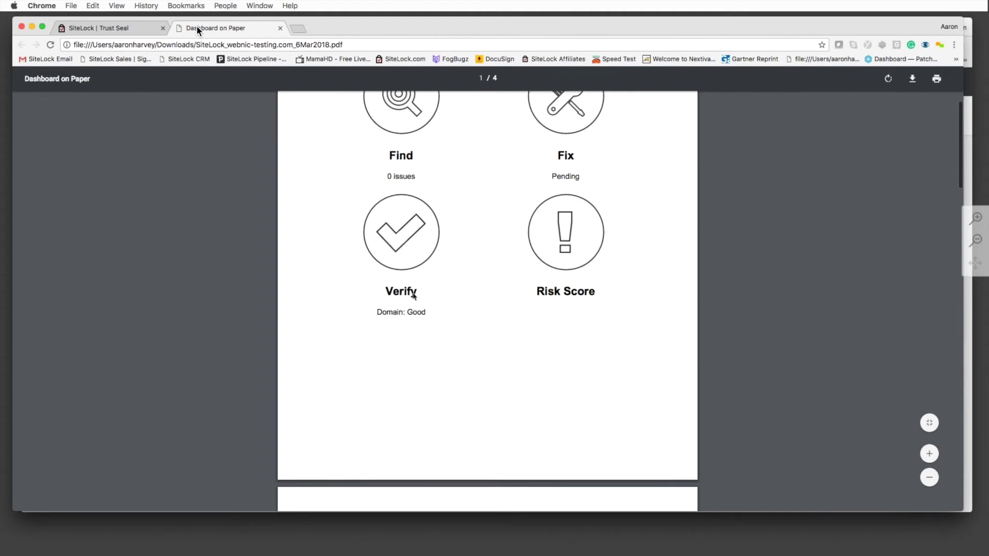
scroll(414, 296, down, 10)
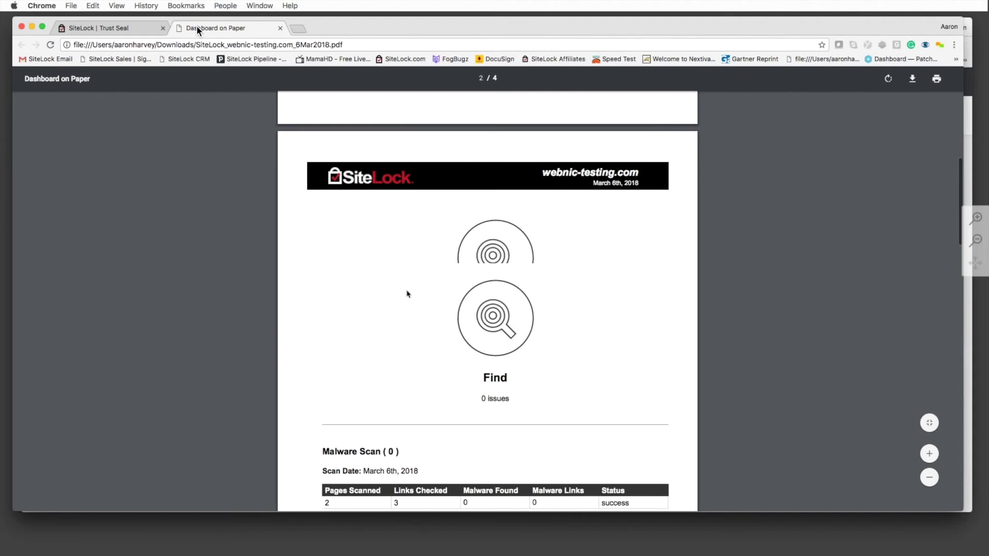
scroll(392, 289, down, 10)
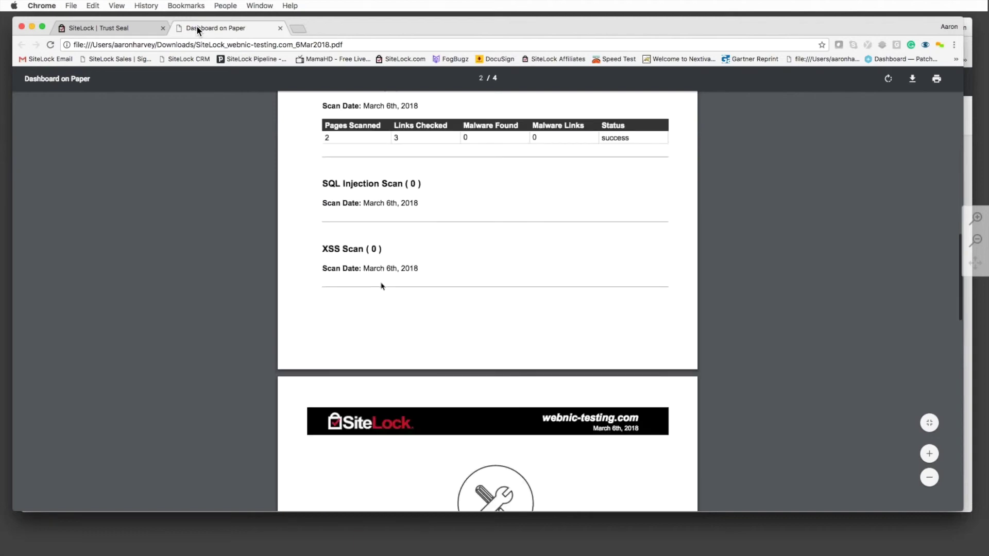
scroll(392, 257, down, 20)
Step: Scroll back up the report, switch briefly to SiteLock, then return to the PDF
scroll(432, 206, up, 3)
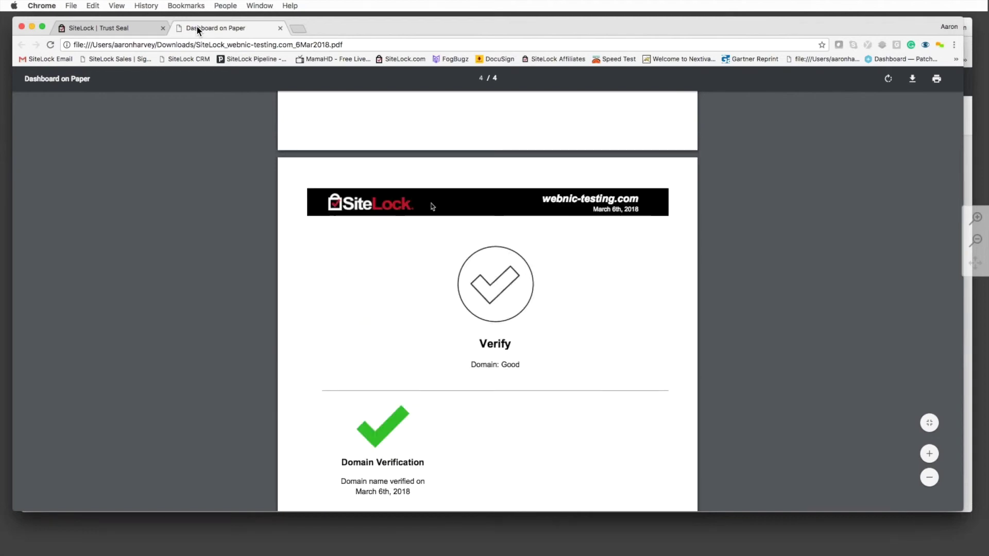
scroll(432, 206, up, 4)
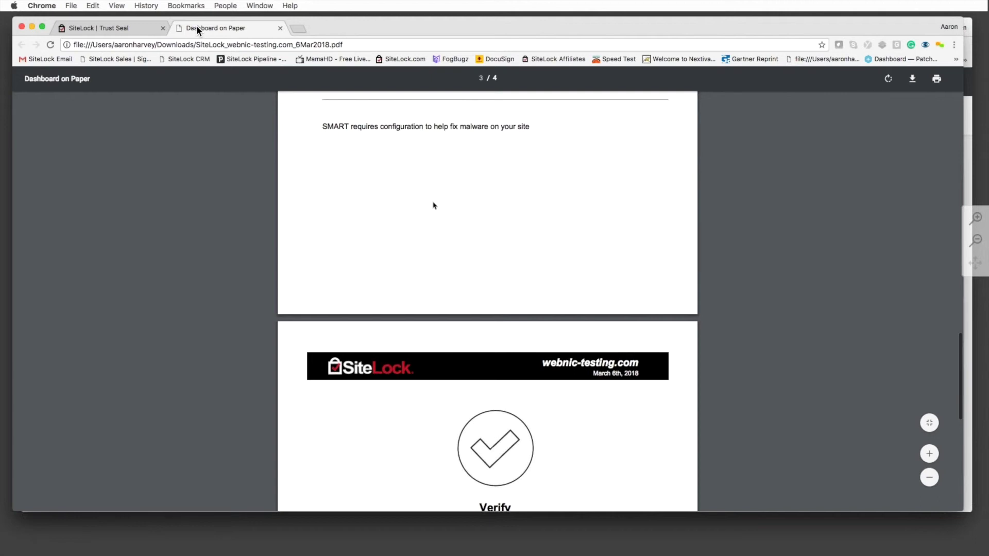
scroll(432, 205, up, 20)
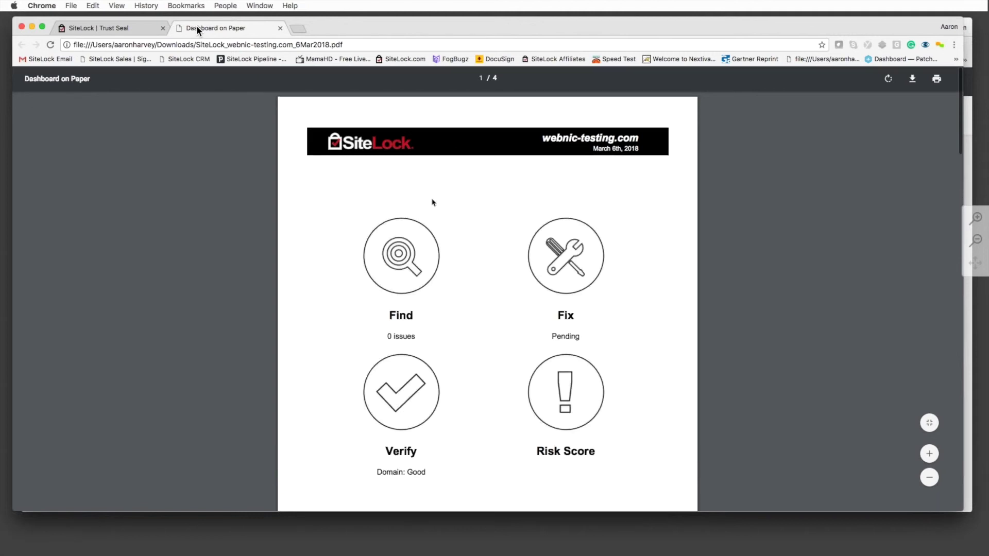
key(super+1)
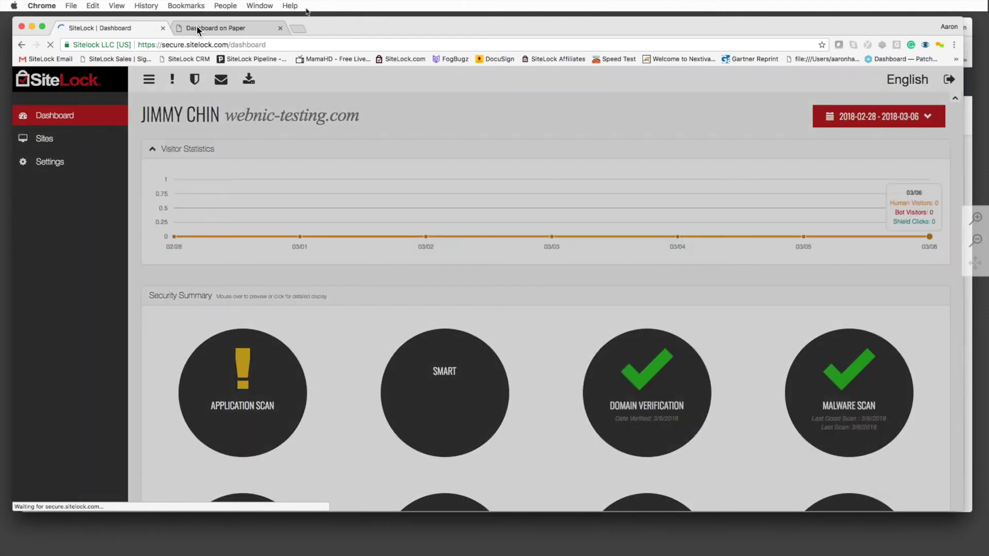
click(197, 28)
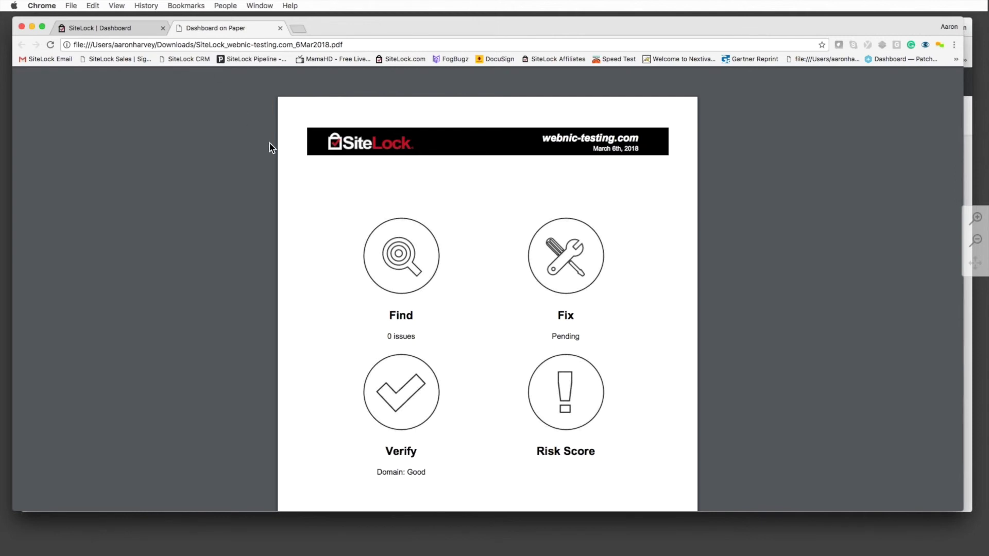
key(ctrl+shift+Tab)
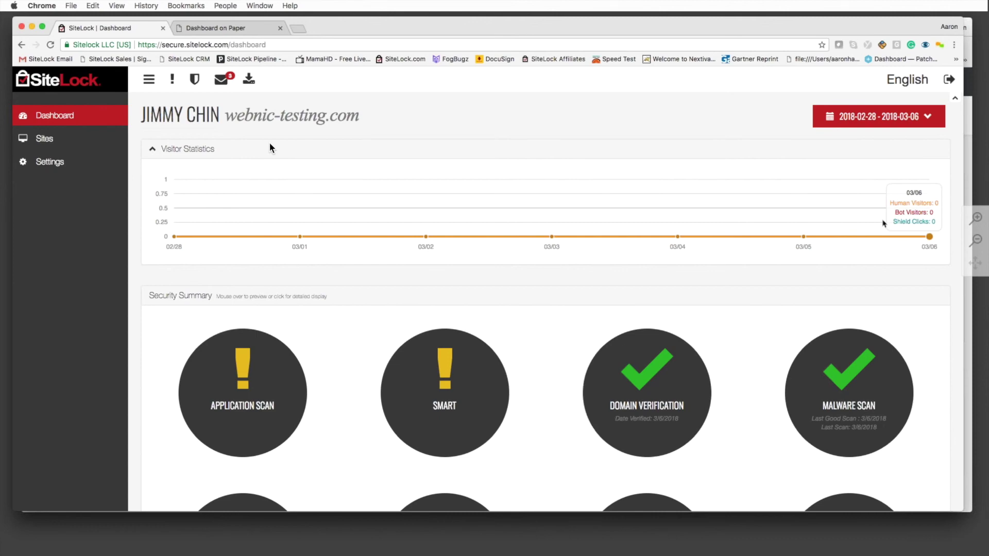
mouse_move(31, 555)
mouse_move(299, 236)
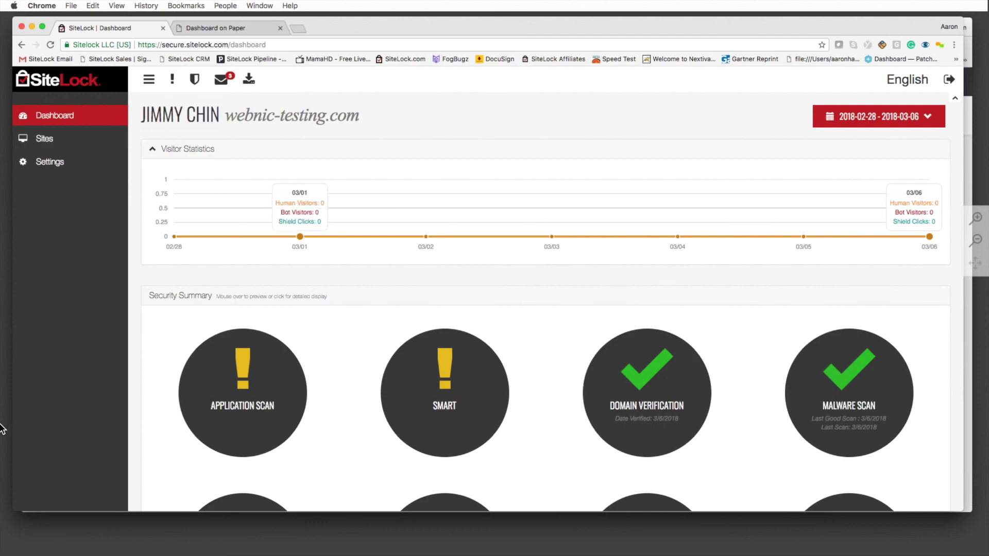